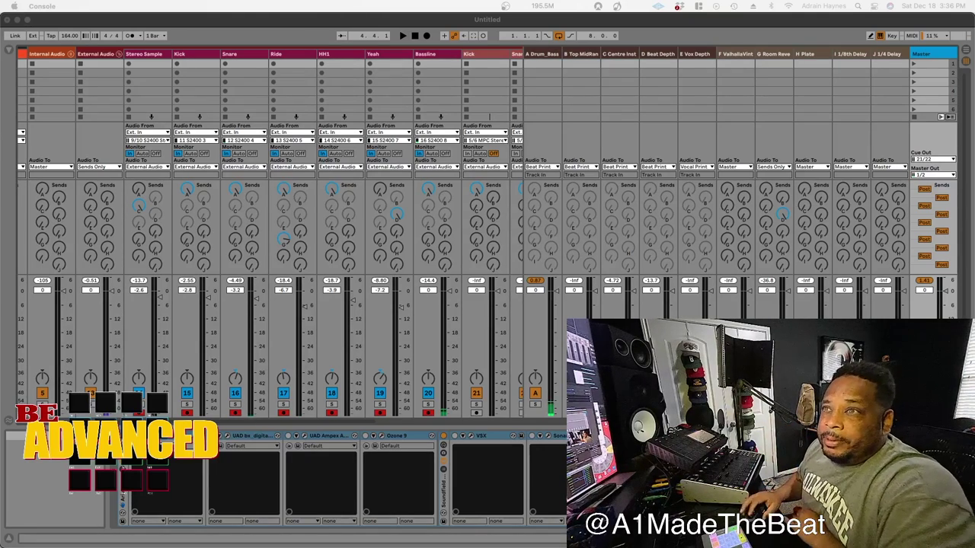
Switch to Live and review the Track and Sync settings of the MIDI ports in its preferences.
left_click(238, 21)
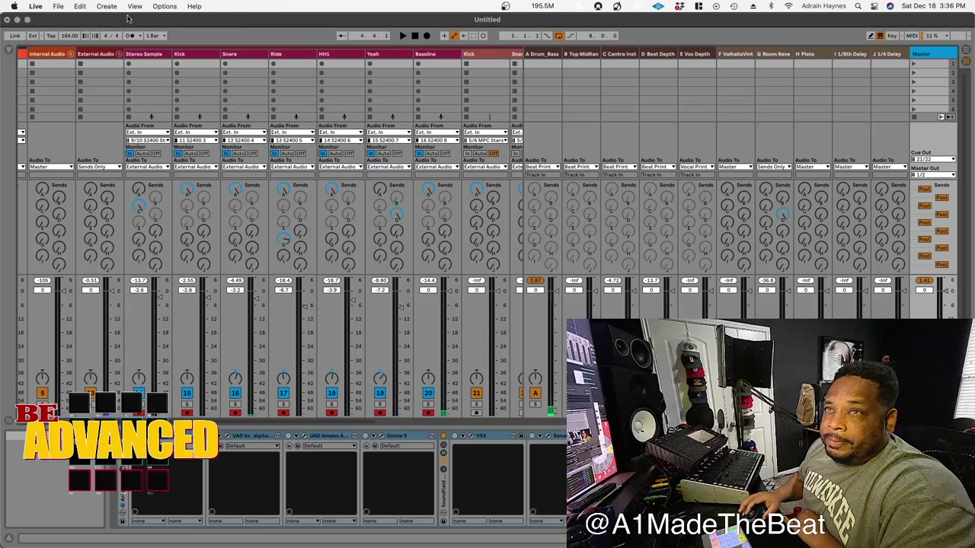
left_click(35, 6)
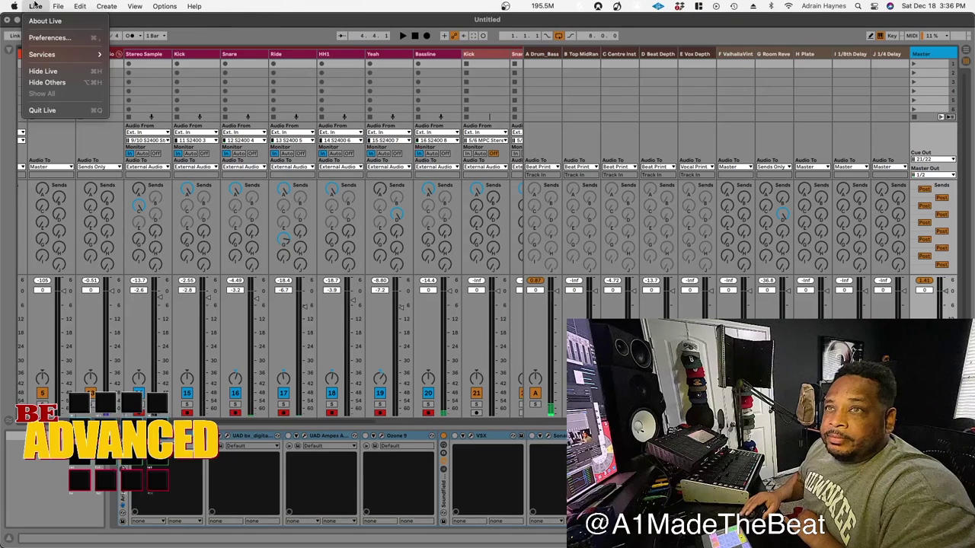
left_click(54, 41)
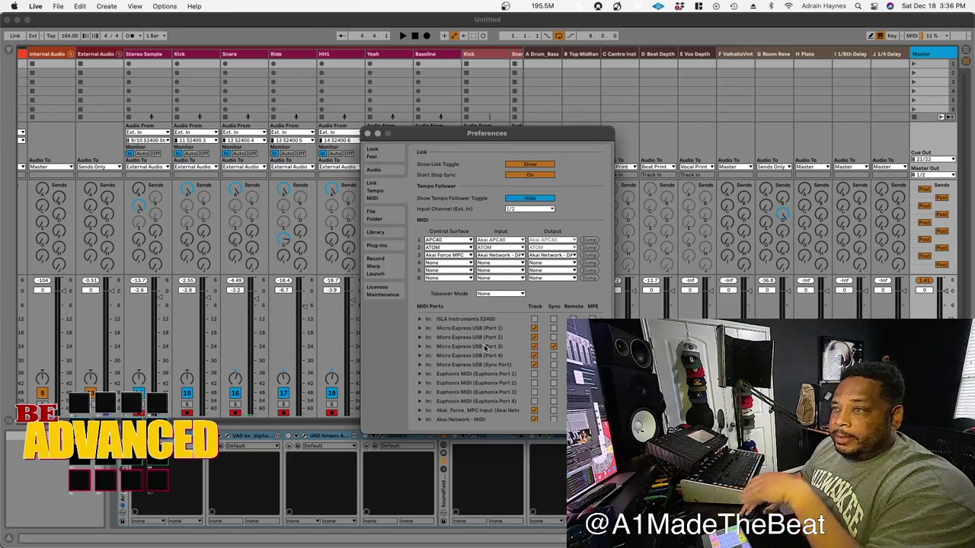
scroll(500, 342, "down", 1)
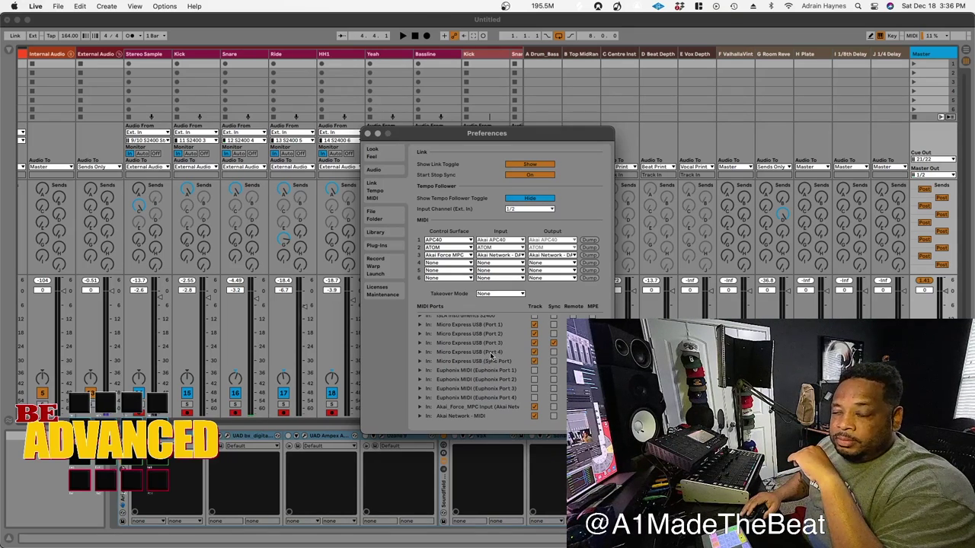
scroll(490, 354, "down", 2)
scroll(489, 352, "down", 5)
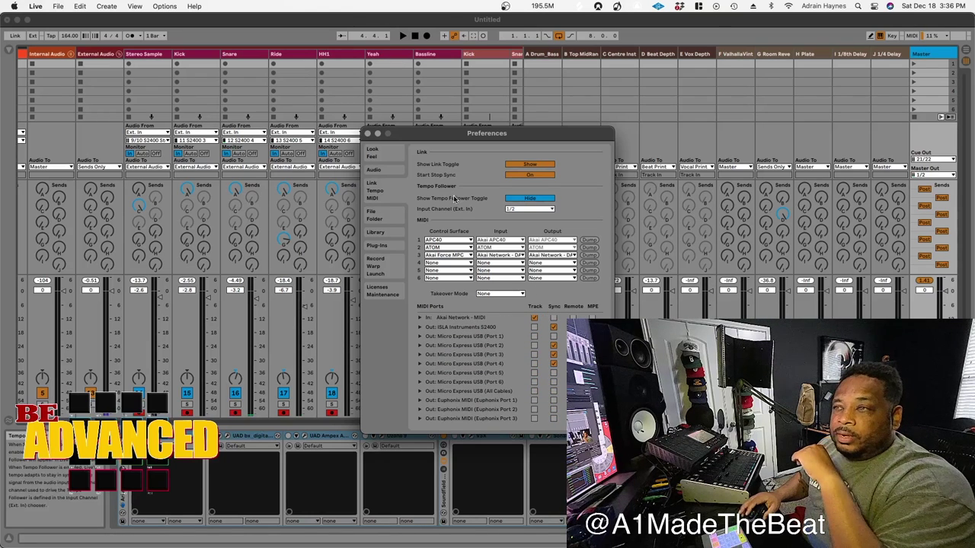
left_click(367, 134)
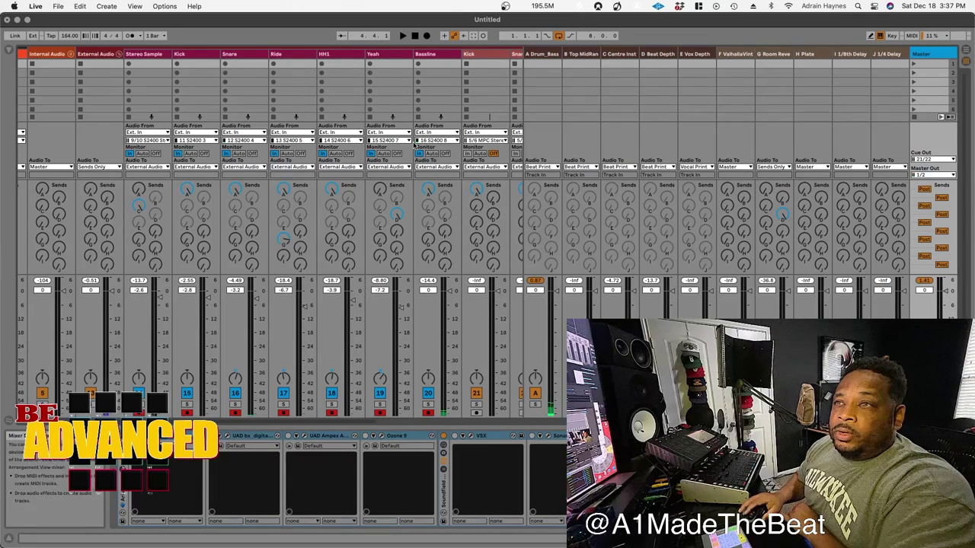
Check the available external input channels for the Stereo Sample track.
left_click(167, 140)
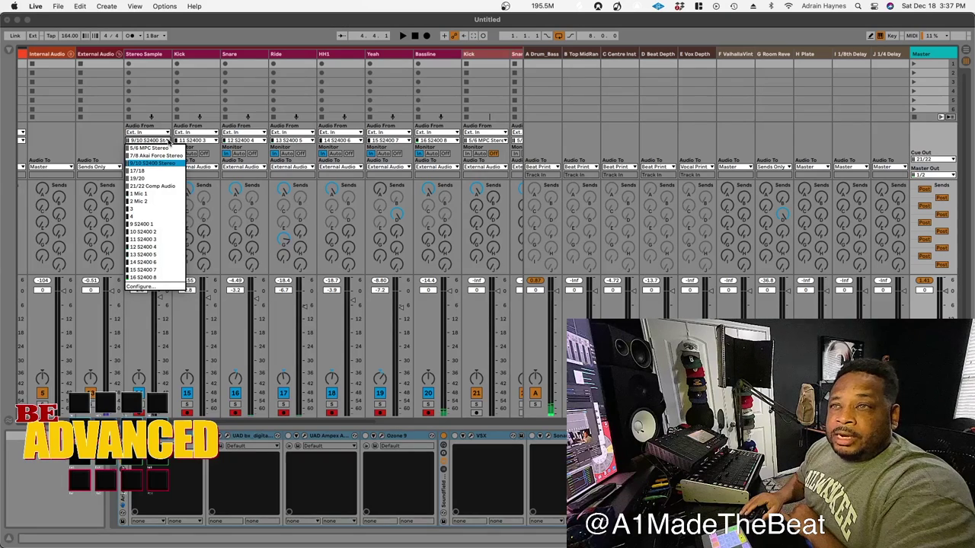
left_click(169, 141)
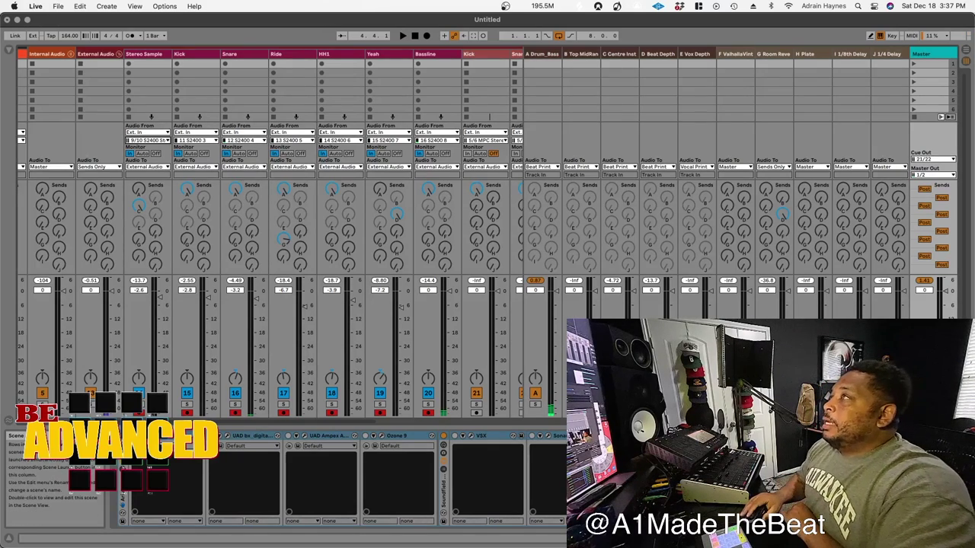
Switch to Console and inspect the API 560, SSL E CS and EL7 FATSO SR inserts on the S2400 Stereo, 3 and 4 channels.
key("super+Tab")
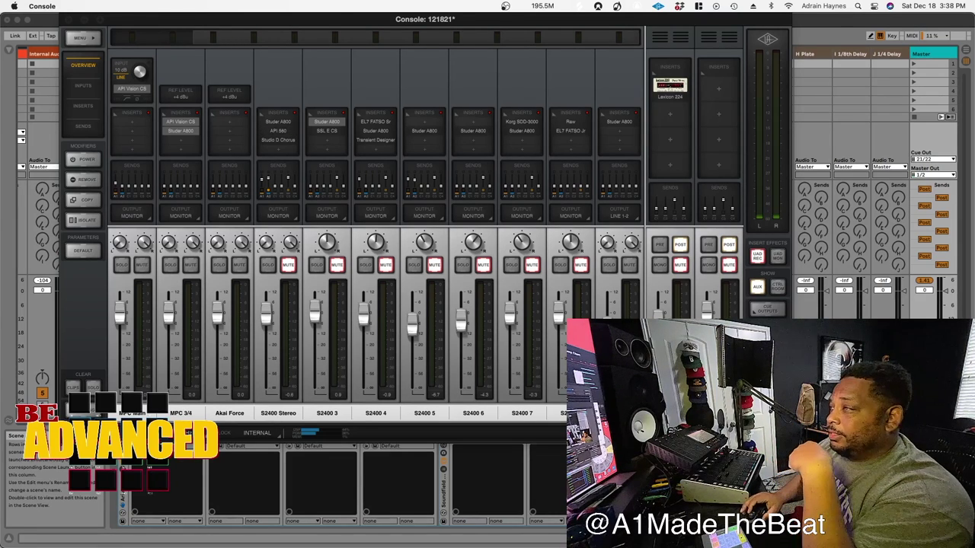
left_click(278, 131)
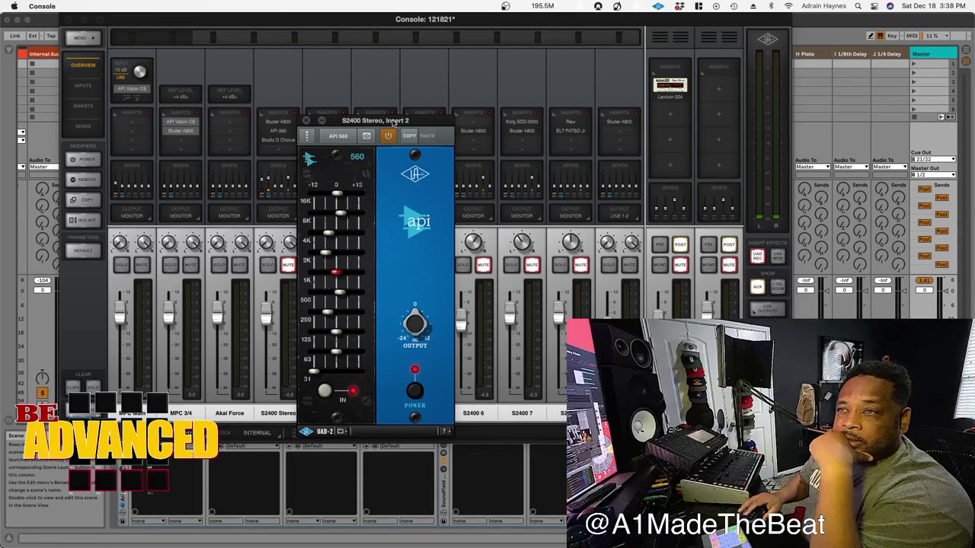
left_click(308, 121)
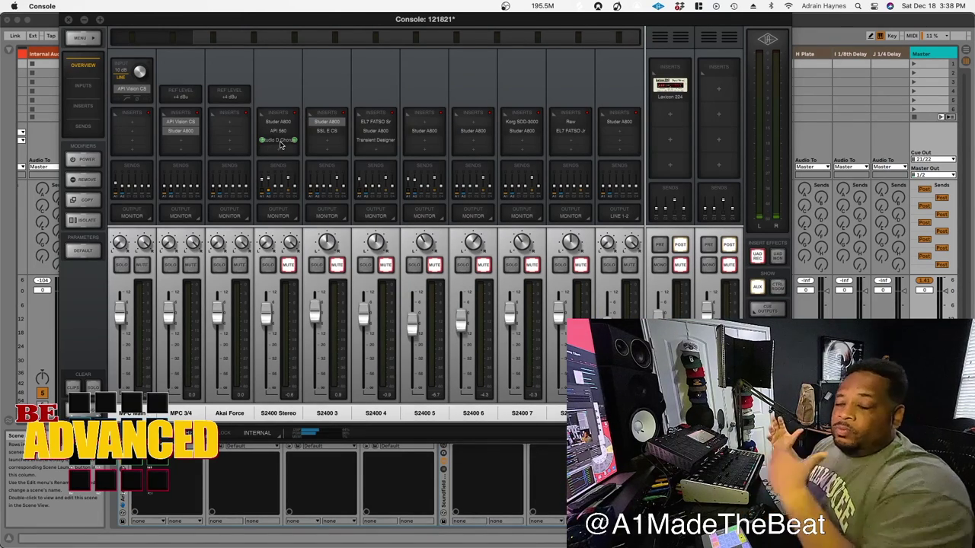
left_click(326, 131)
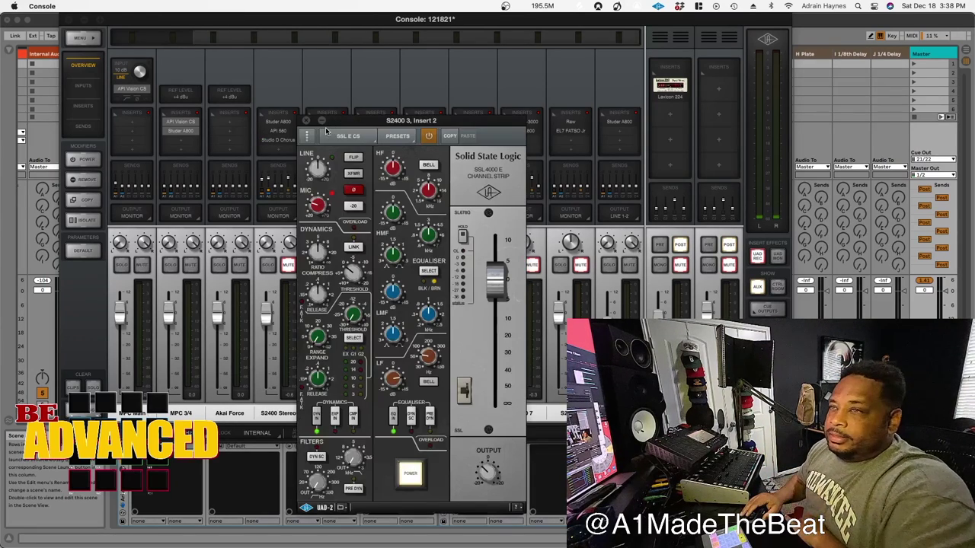
left_click(307, 122)
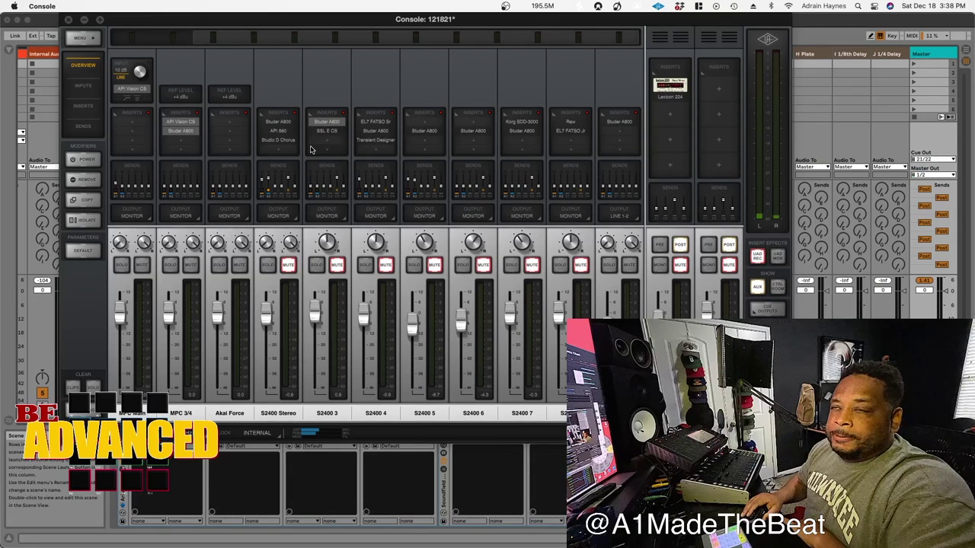
left_click(377, 126)
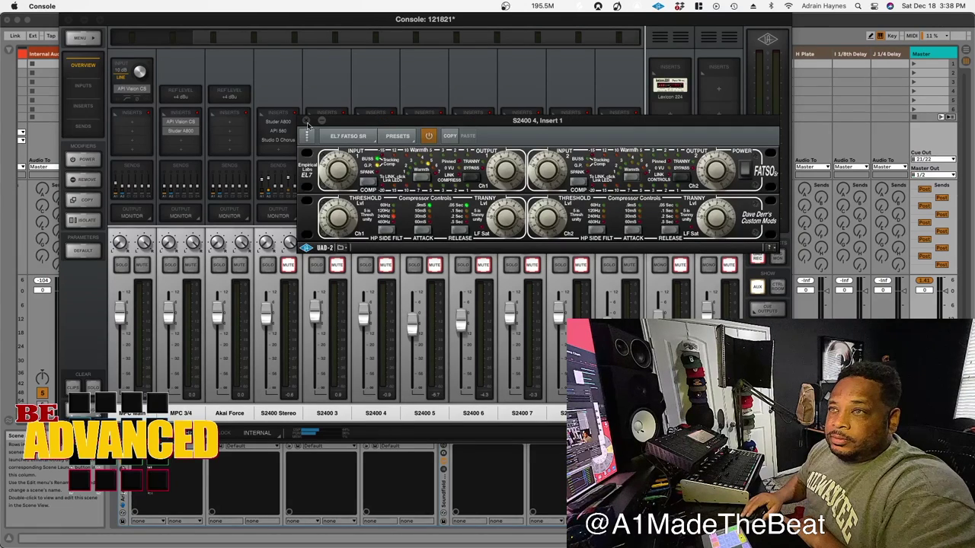
left_click(320, 120)
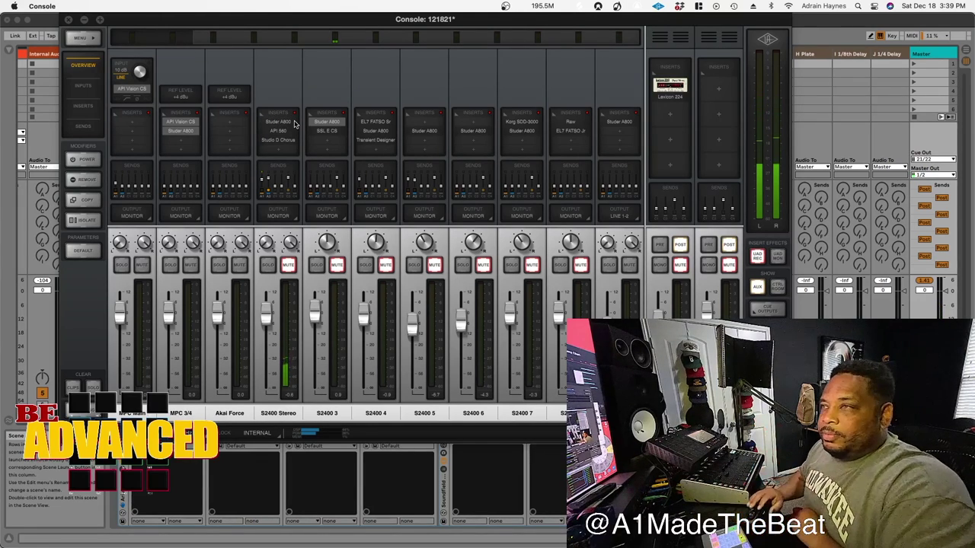
key("super+w")
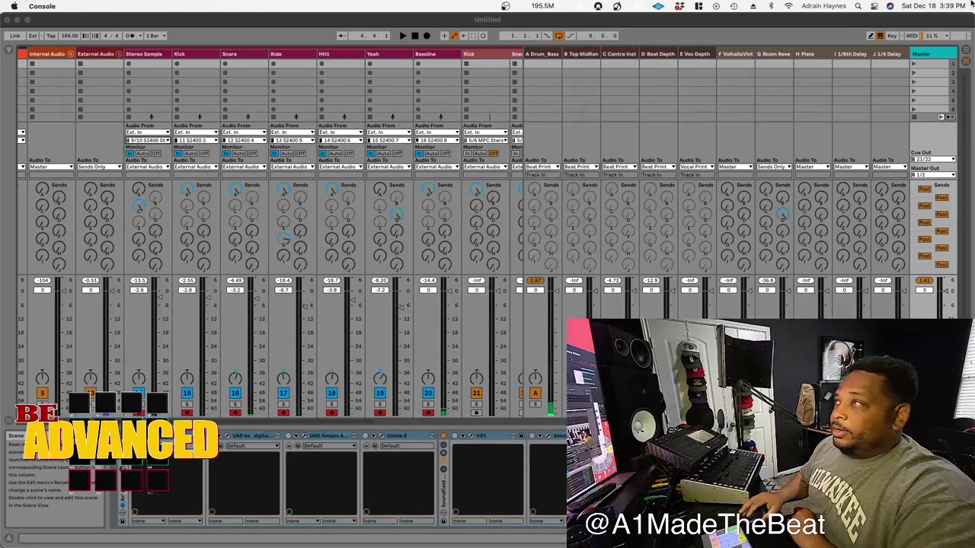
Return to Live and play a few bars of the incoming beat, stopping playback at the end.
left_click(709, 23)
key("space")
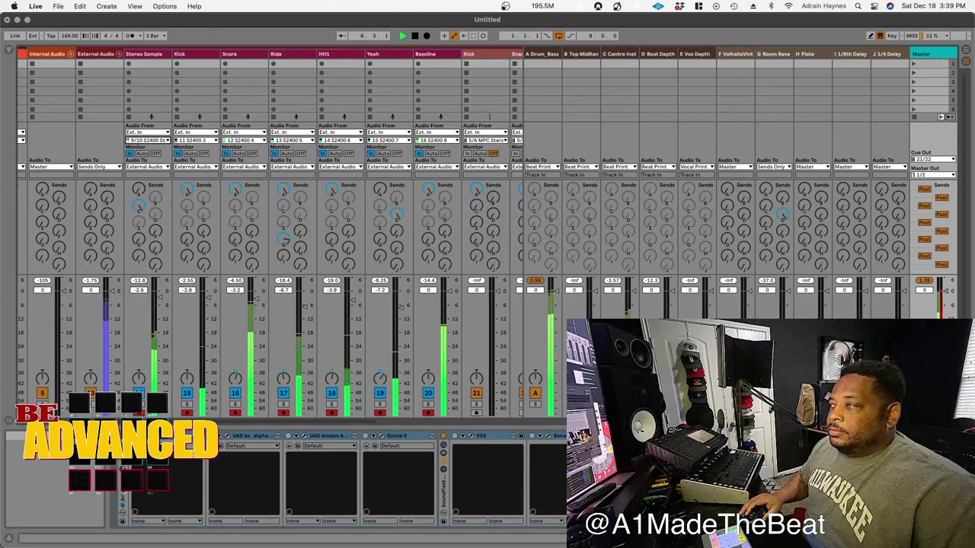
key("space")
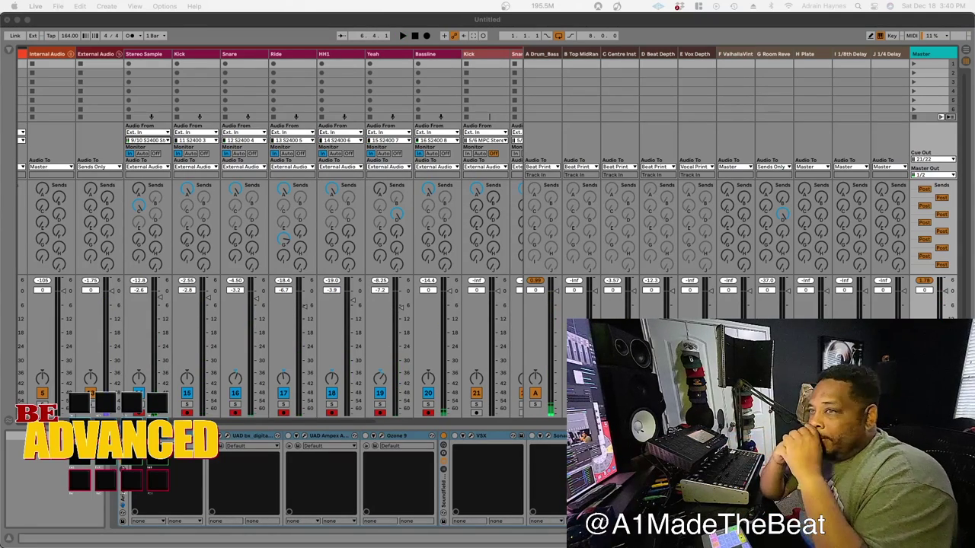
Show the device chains of the Drum_Bass, Beat Depth and Centre Inst return tracks.
left_click(553, 55)
left_click(659, 54)
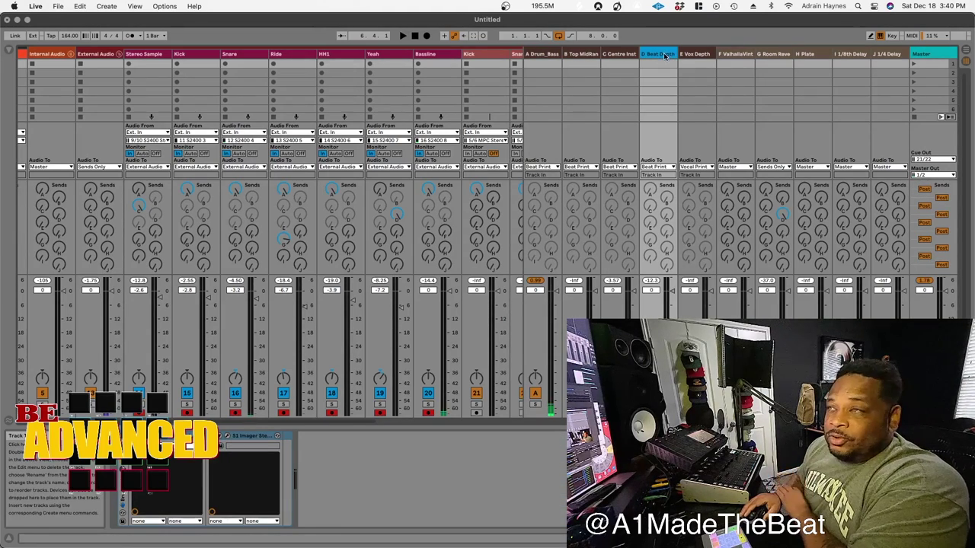
left_click(623, 55)
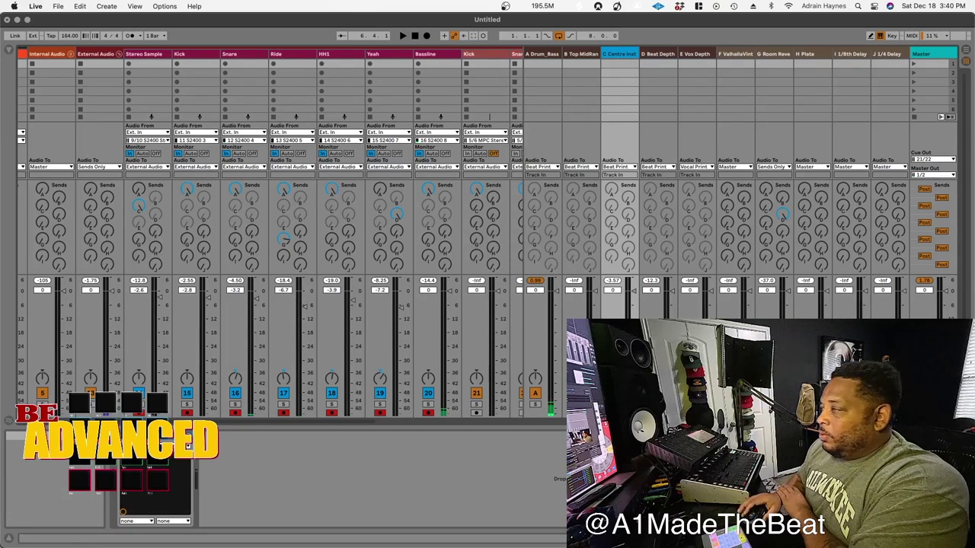
Start recording the incoming tracks into the arrangement and display them in Arrangement View.
key("space")
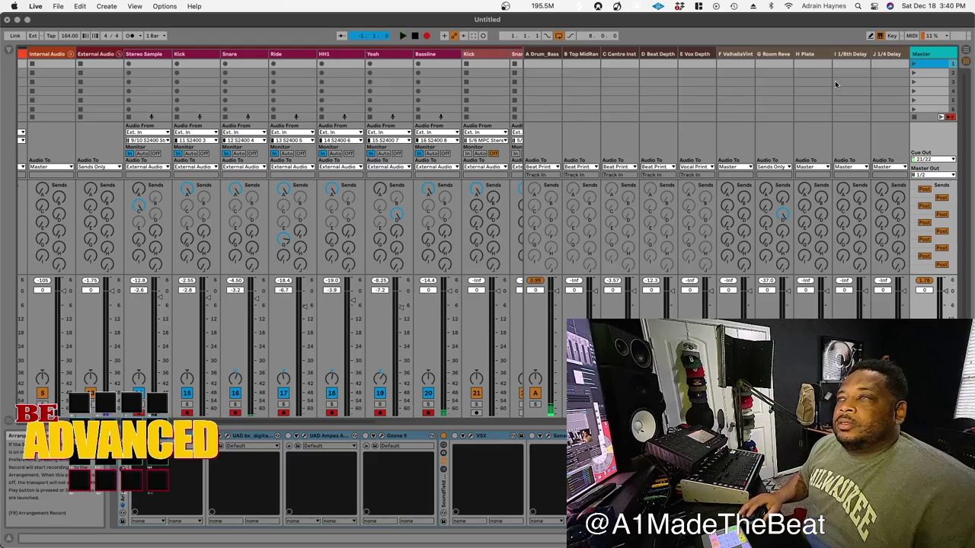
left_click(966, 52)
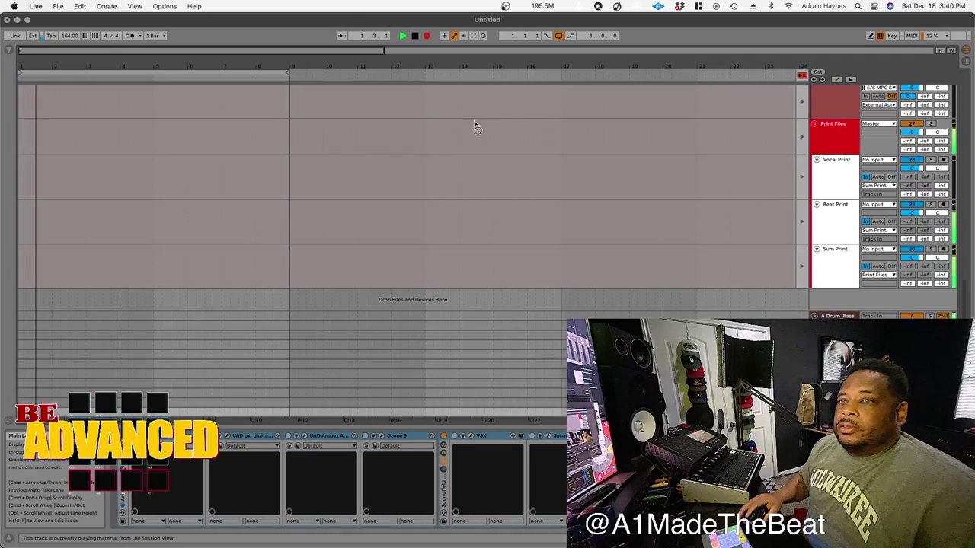
scroll(440, 159, "up", 10)
scroll(440, 159, "up", 10)
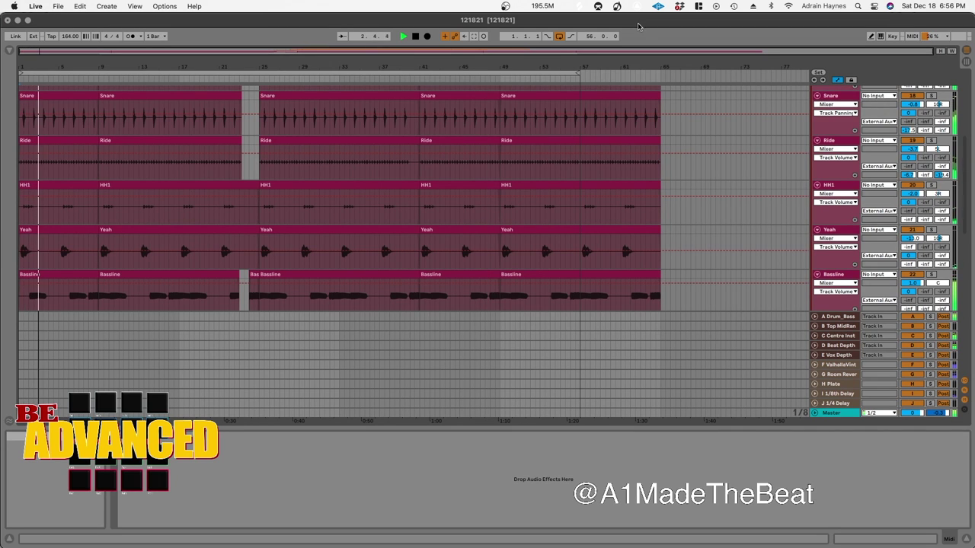
Unfold the Internal Audio and Midi group tracks in the 121821 arrangement.
scroll(720, 220, "up", 5)
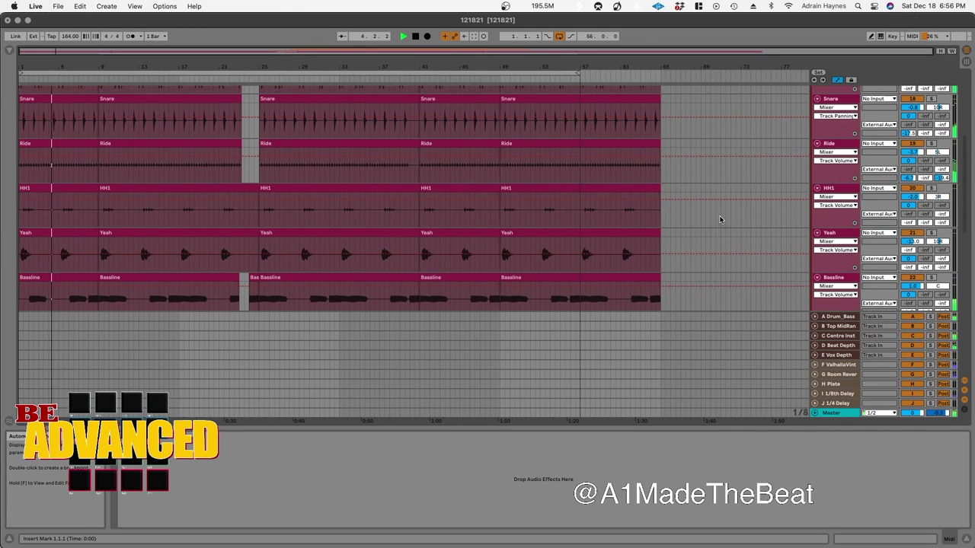
scroll(720, 221, "up", 5)
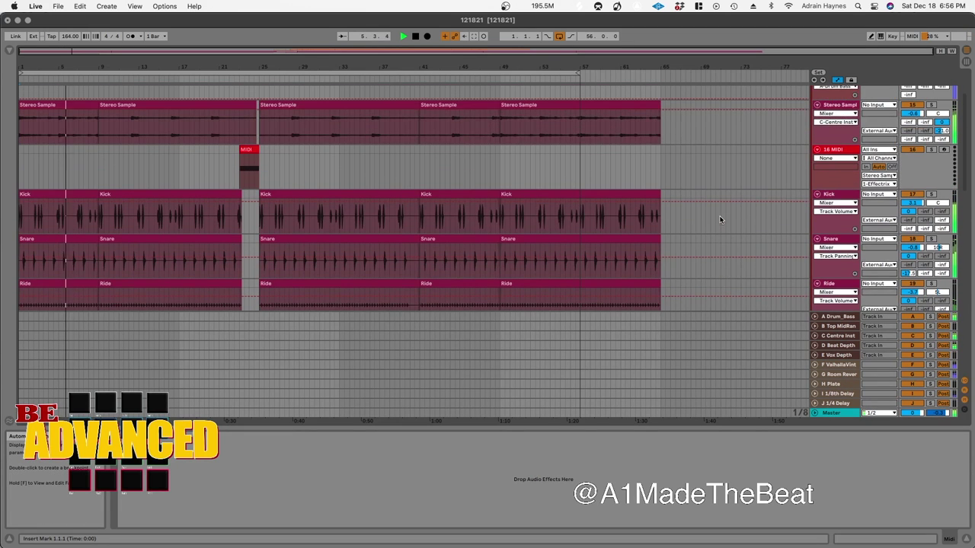
scroll(720, 221, "up", 3)
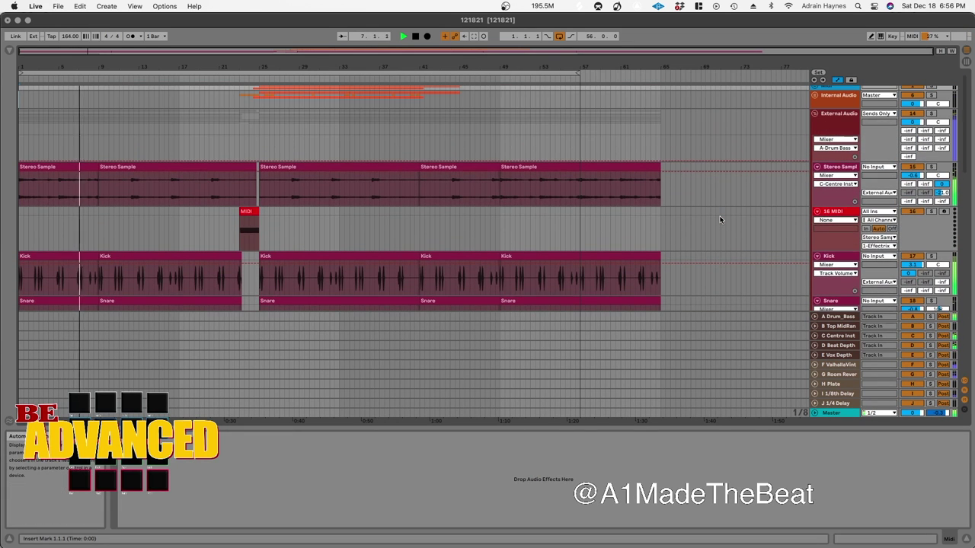
left_click(816, 100)
left_click(816, 90)
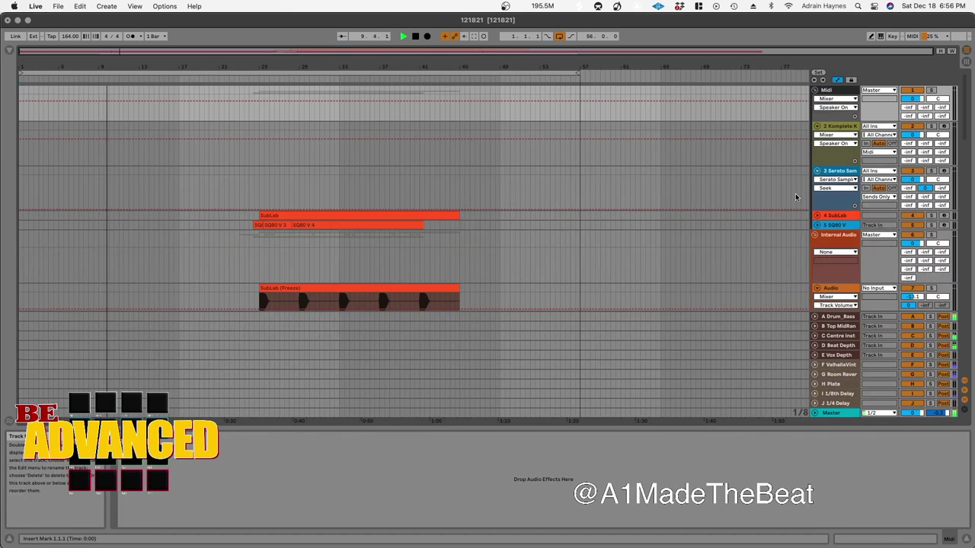
Look through the arrangement's tracks and display the device chains of the Stereo Sample and Kick tracks.
scroll(787, 220, "down", 5)
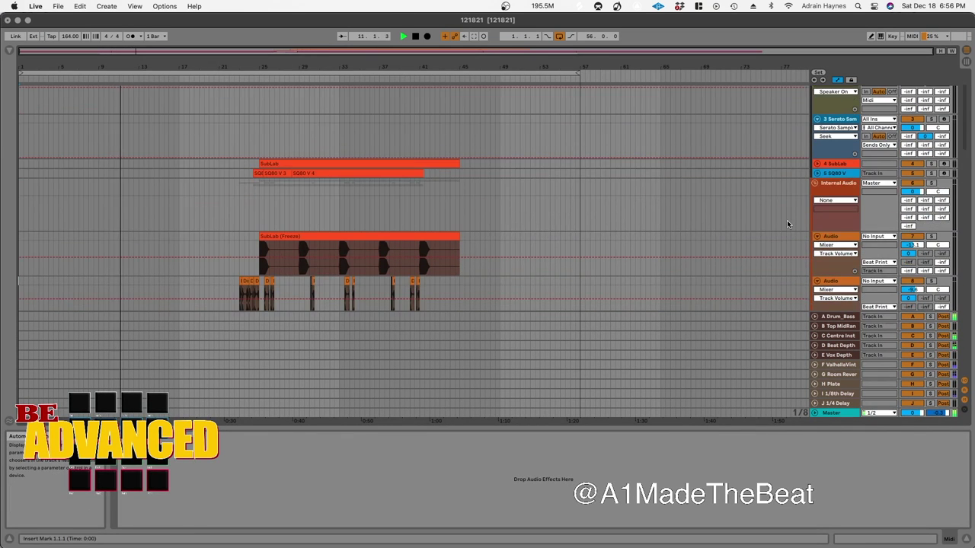
scroll(787, 220, "down", 10)
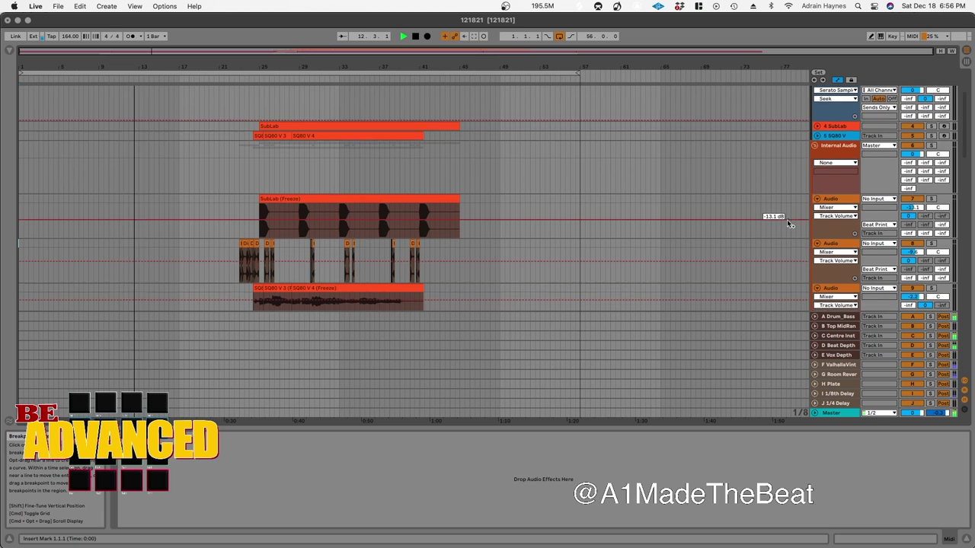
scroll(787, 220, "down", 10)
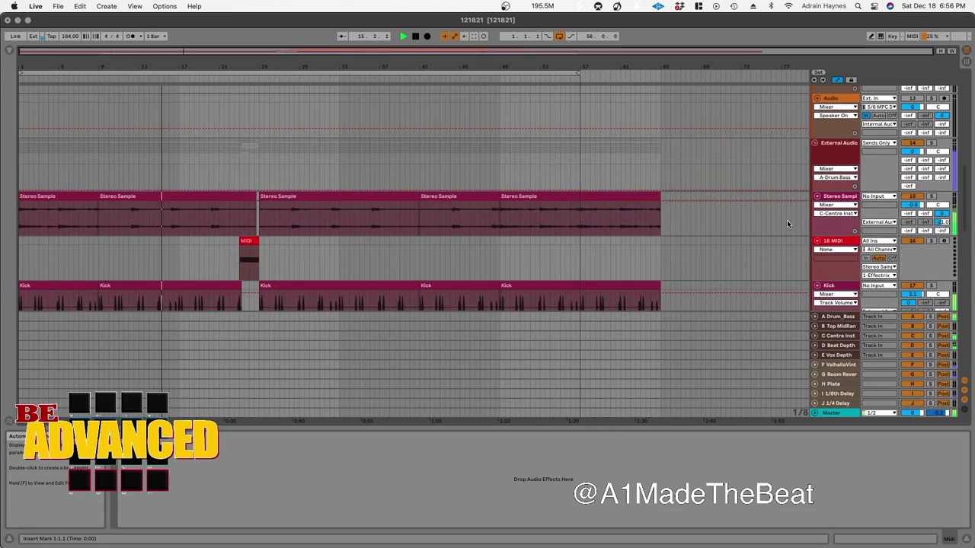
scroll(787, 220, "down", 1)
scroll(799, 207, "down", 4)
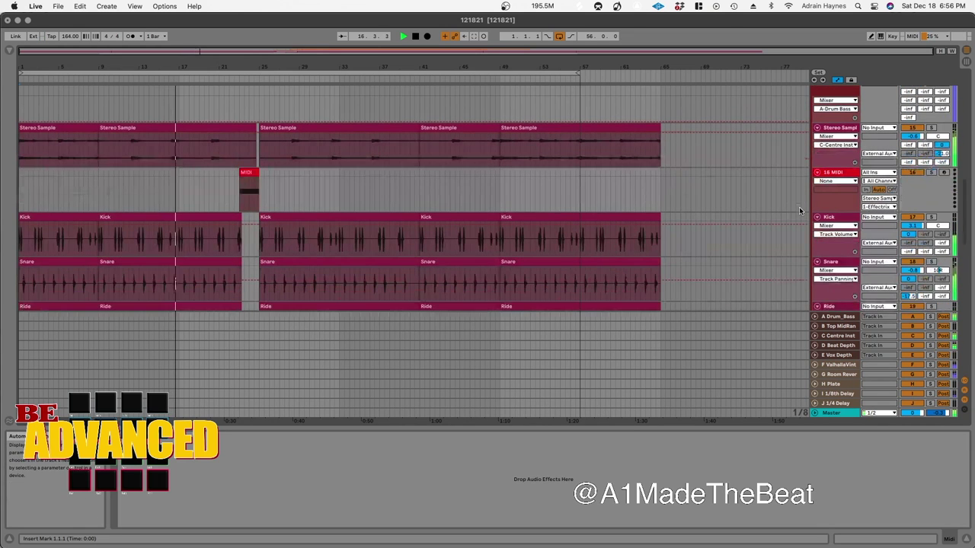
scroll(799, 206, "down", 3)
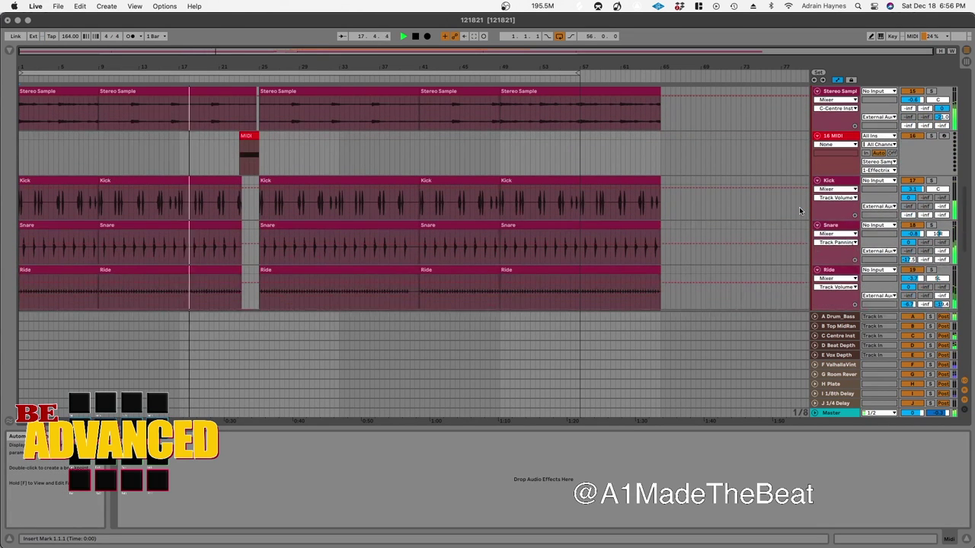
scroll(852, 164, "up", 2)
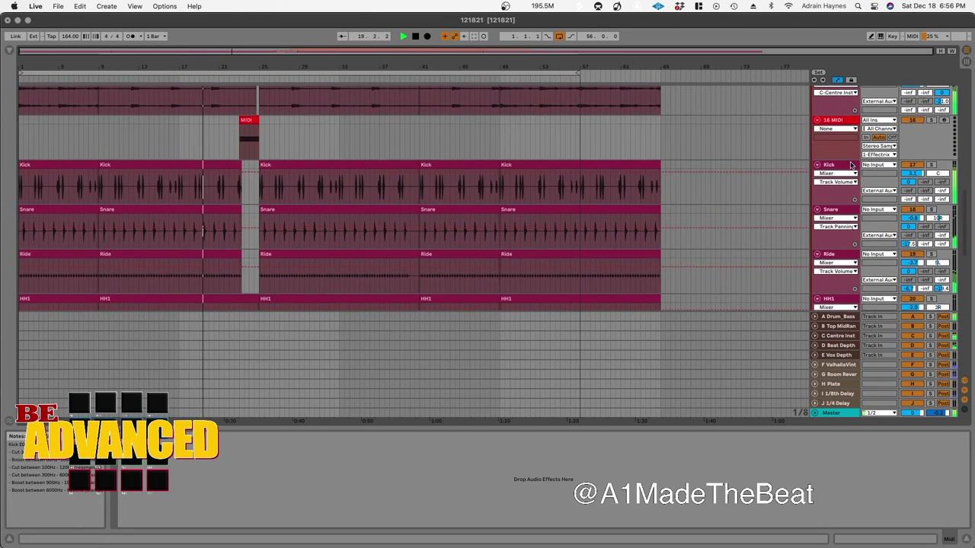
left_click(841, 96)
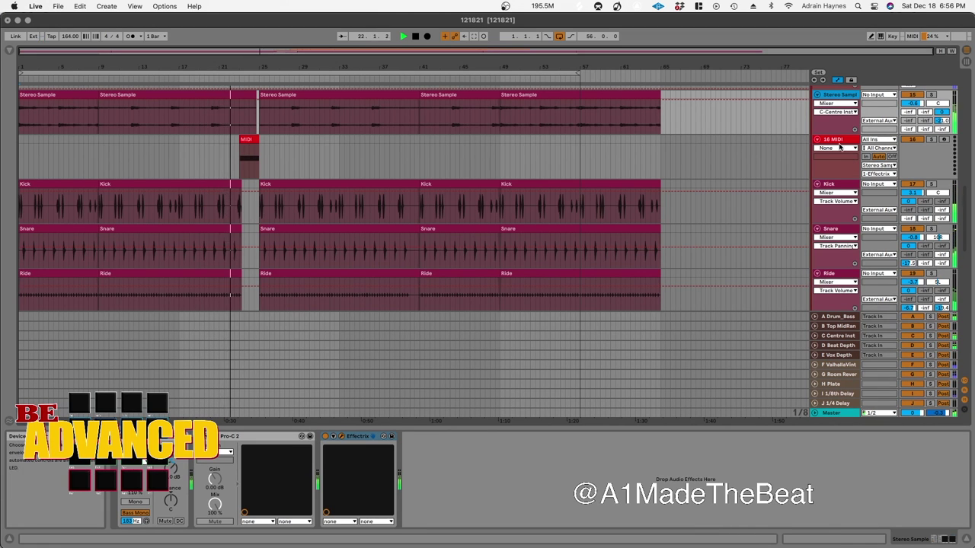
left_click(842, 191)
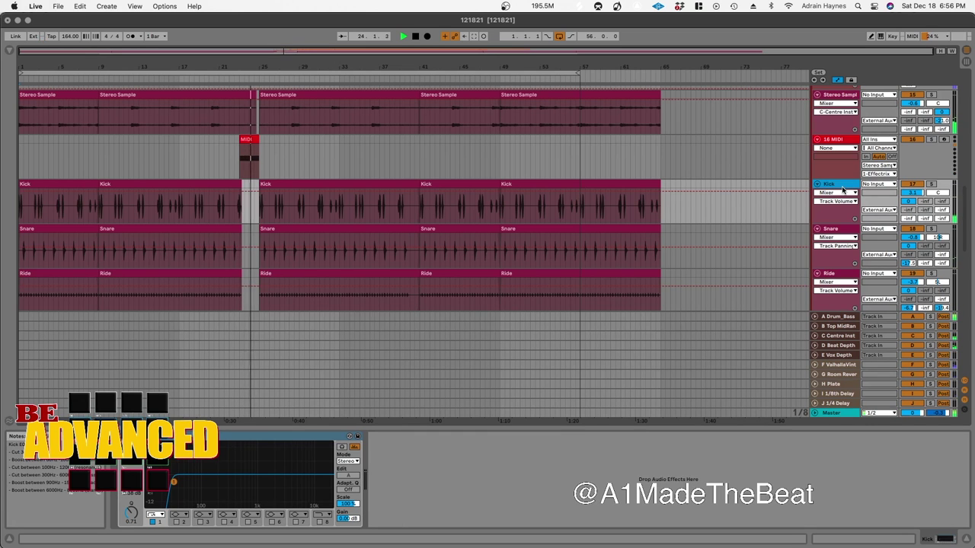
Display the device chains of the Snare, Ride, HH1, Yeah and Bassline tracks one after another.
left_click(843, 230)
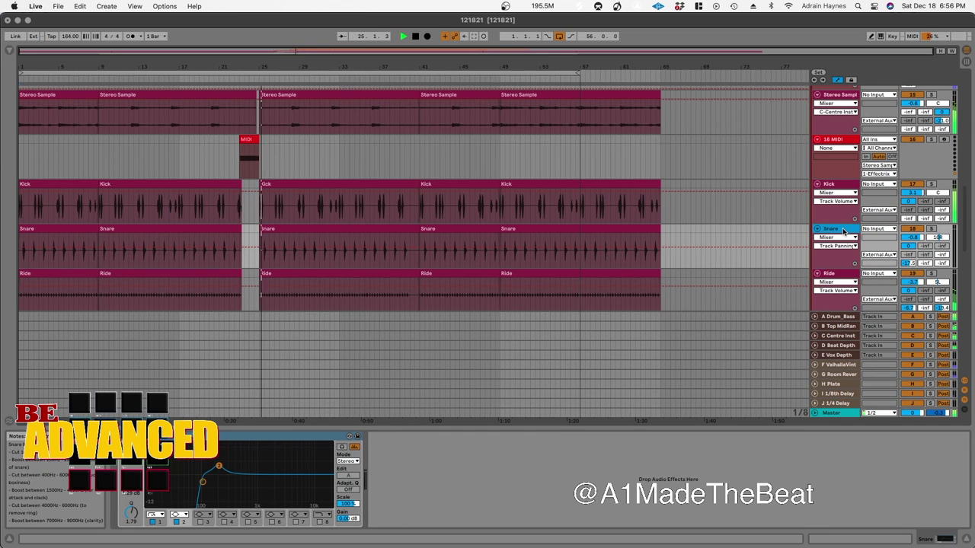
left_click(839, 275)
scroll(840, 274, "down", 3)
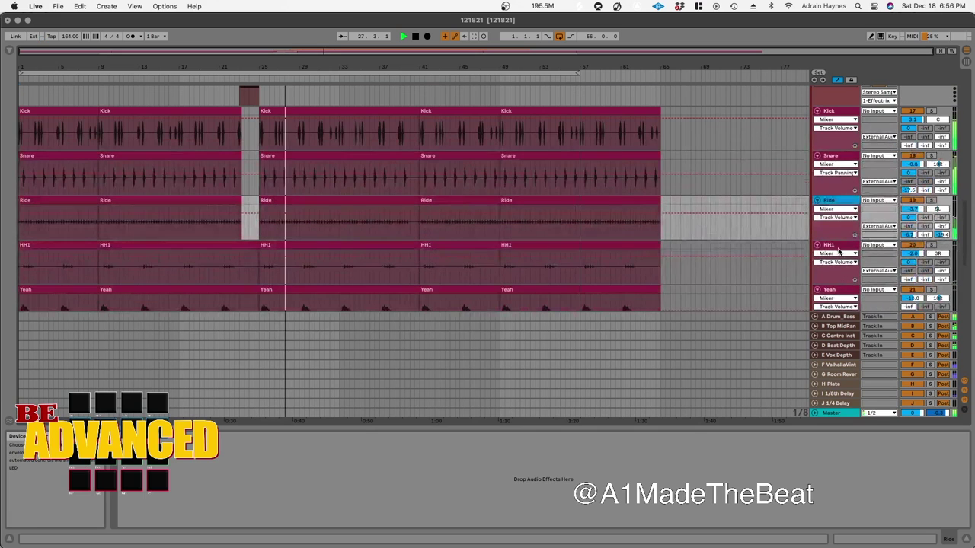
left_click(839, 249)
scroll(839, 249, "down", 3)
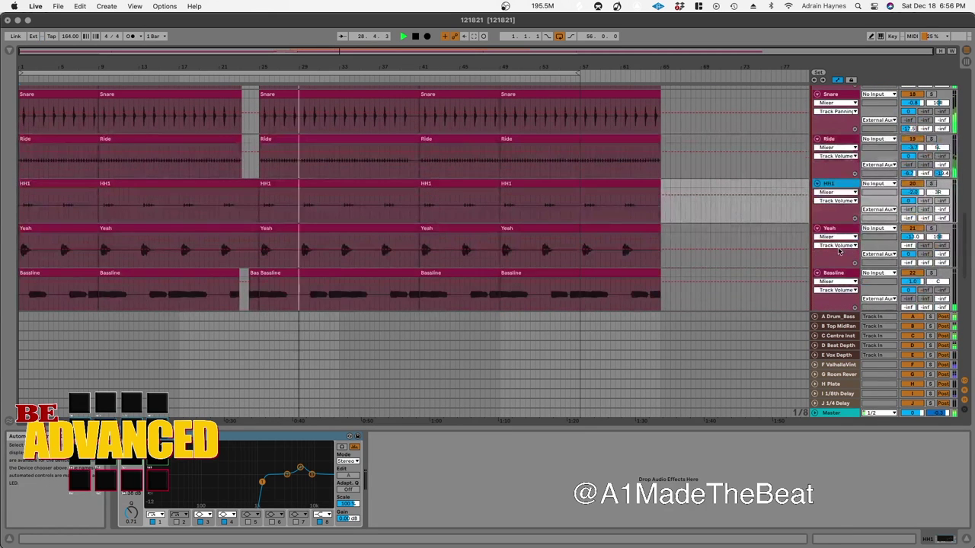
left_click(841, 231)
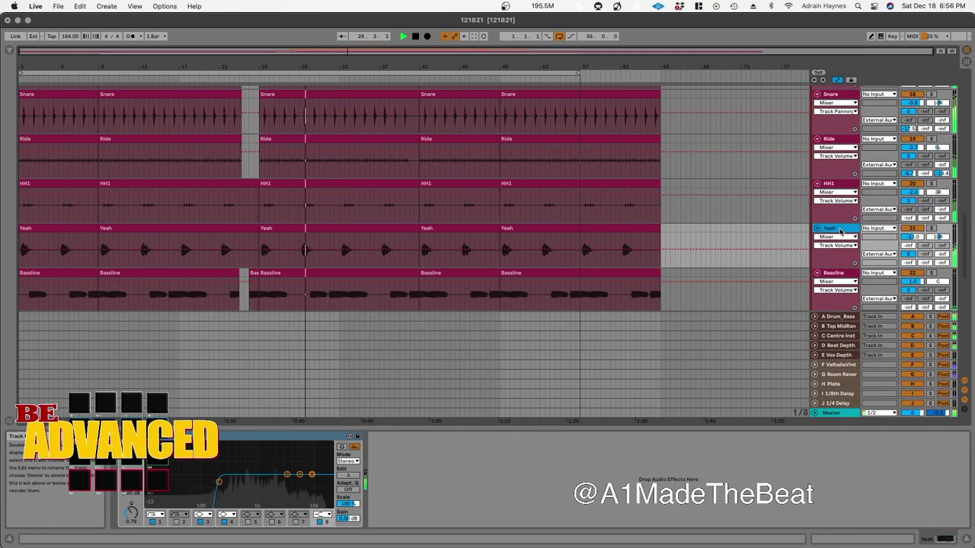
left_click(840, 276)
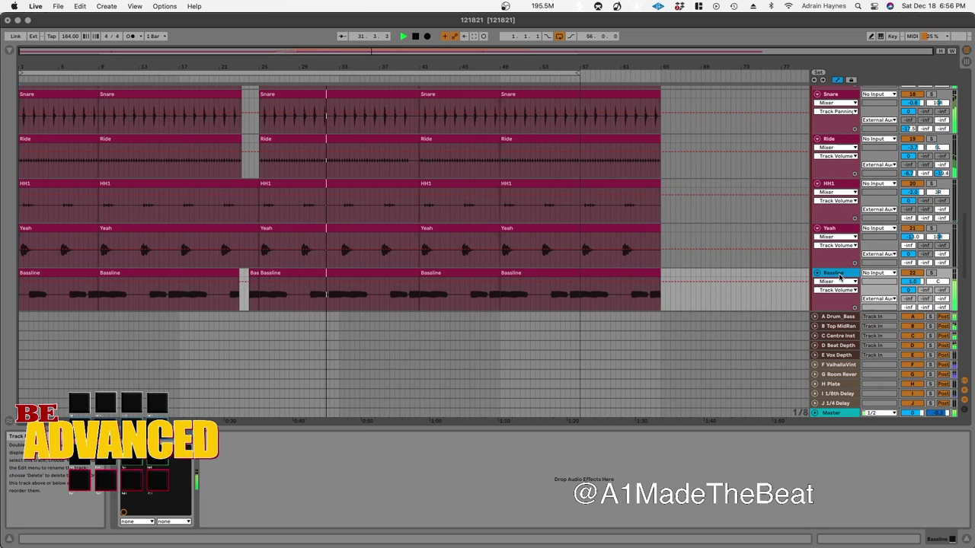
Look over the remaining tracks down to Sum Print, and display the Master track's device chain.
scroll(840, 278, "down", 6)
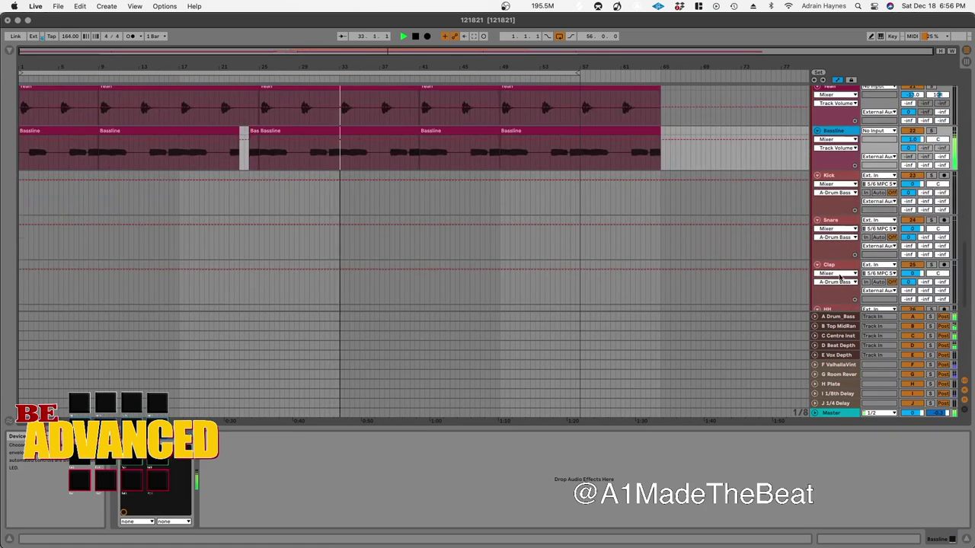
scroll(840, 278, "down", 10)
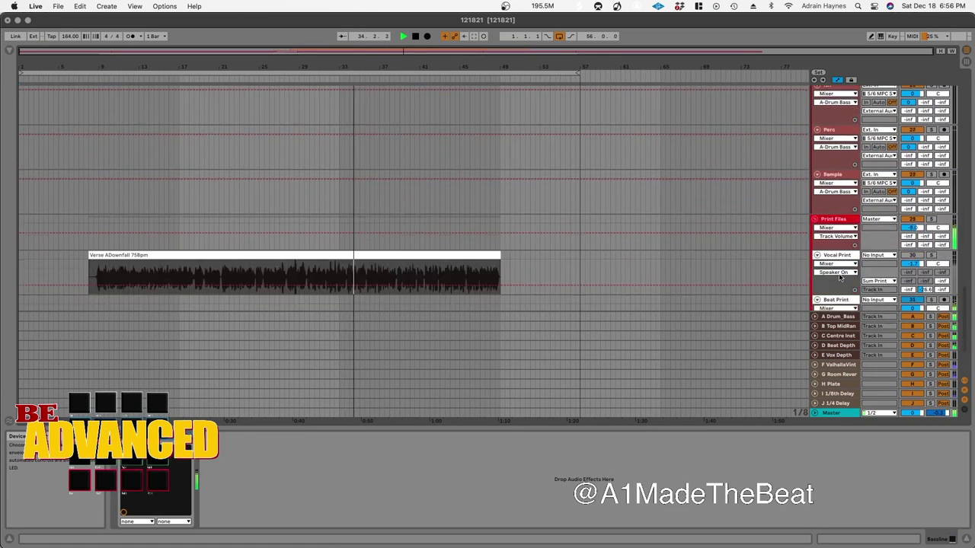
scroll(840, 278, "down", 4)
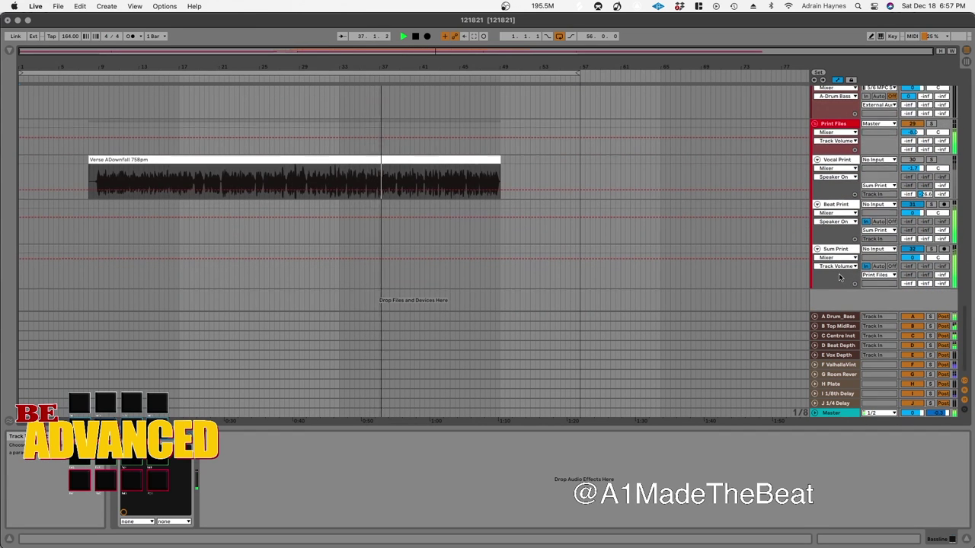
scroll(840, 278, "up", 10)
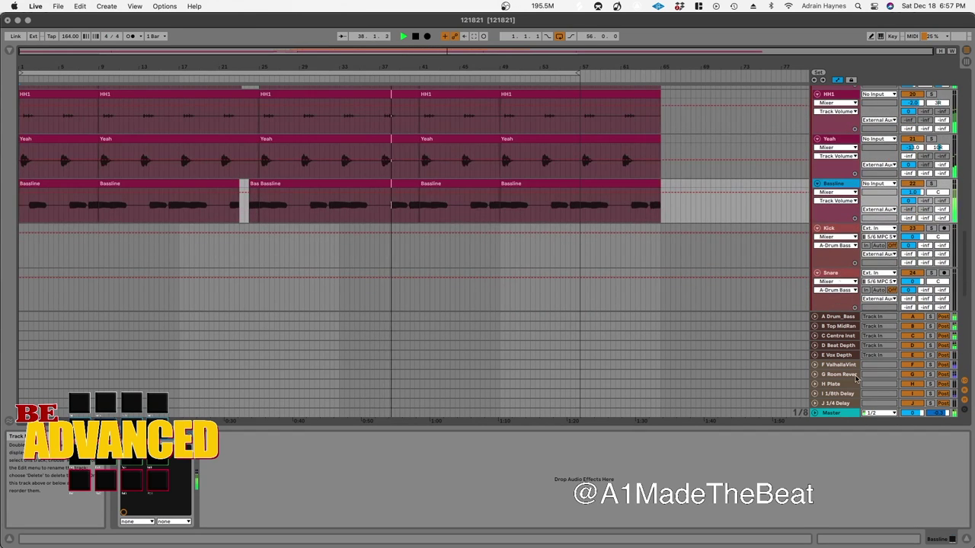
left_click(834, 413)
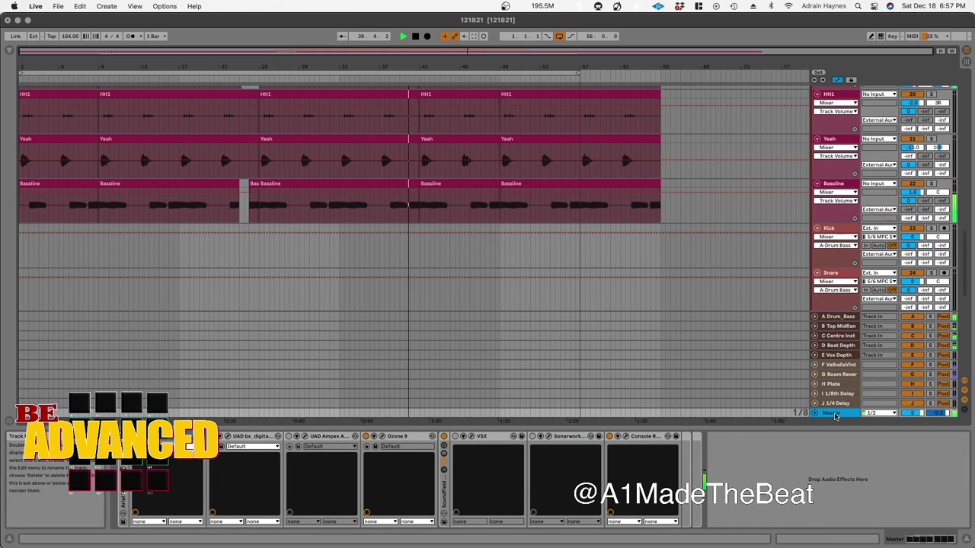